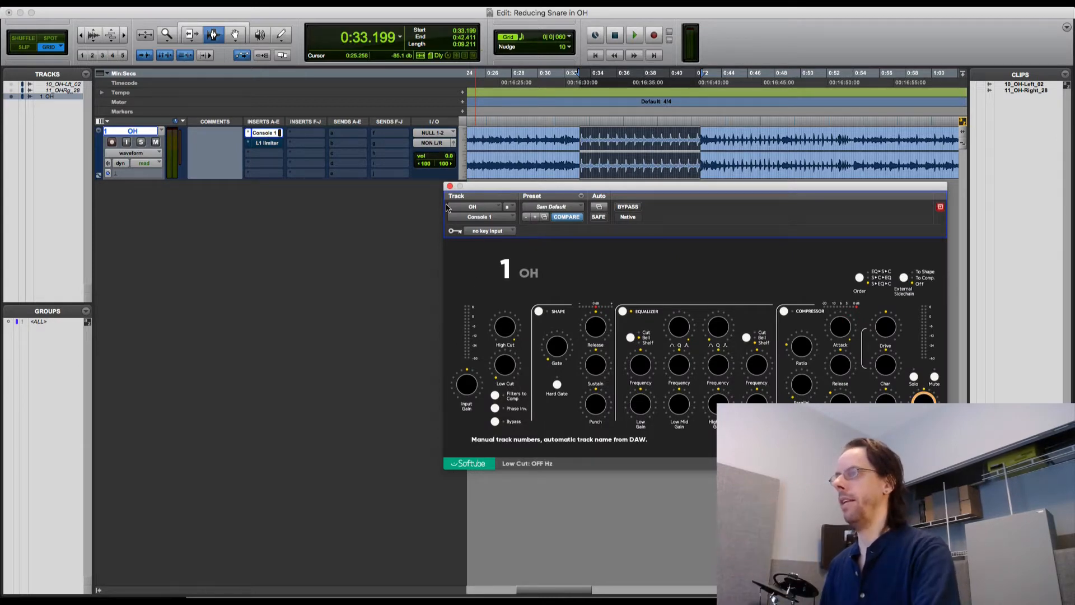
Close the Console 1 plug-in window and play the selected overhead passage without filtering or EQ.
left_click(449, 187)
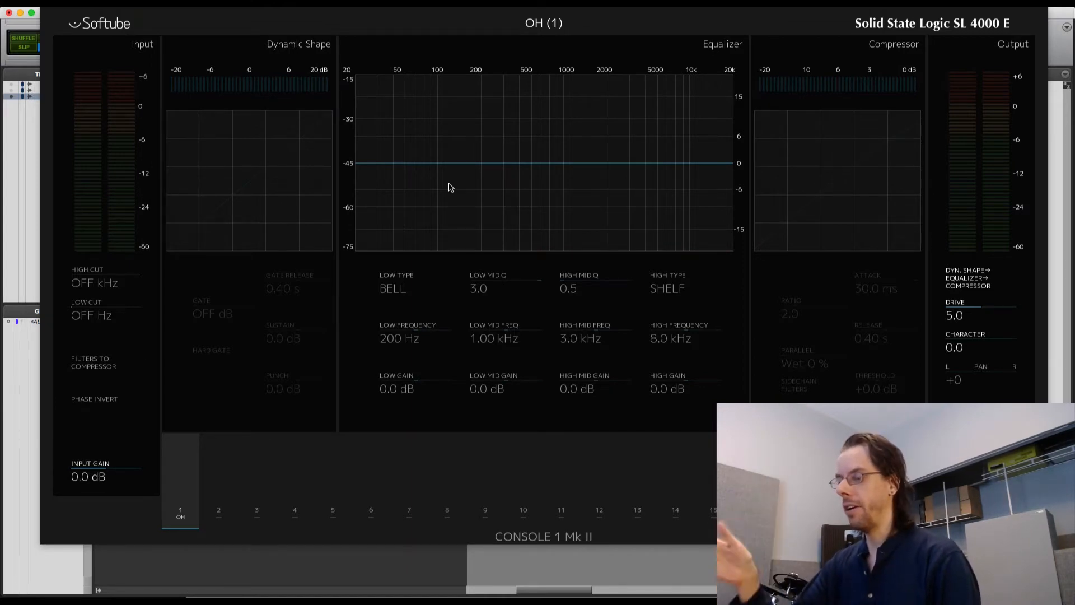
key("space")
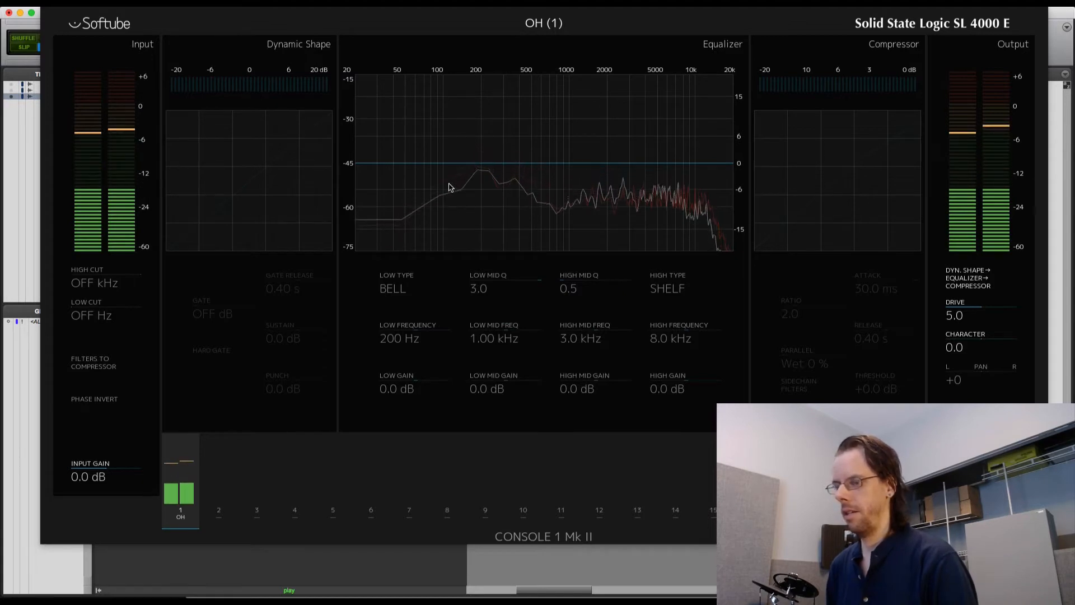
key("space")
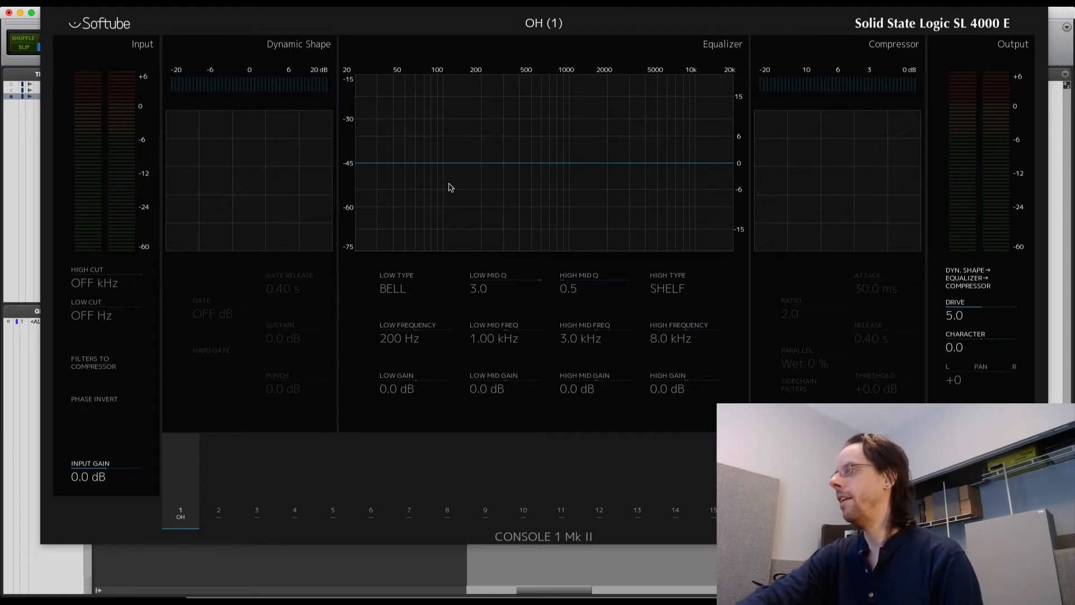
Audition the overheads with the low cut at 446 Hz and at 391 Hz, comparing against the unfiltered sound.
key("space")
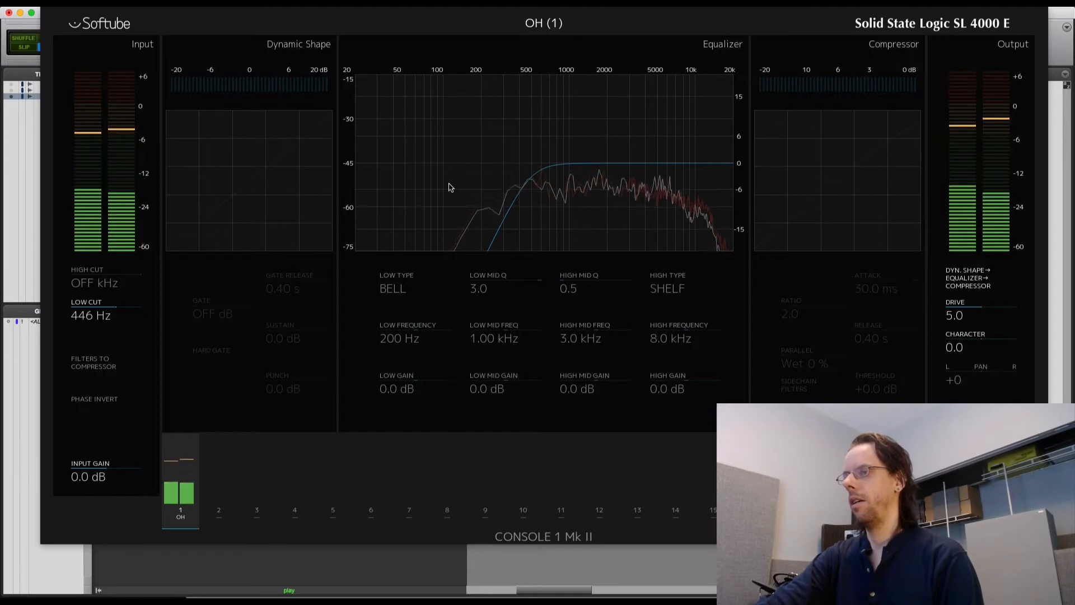
key("space")
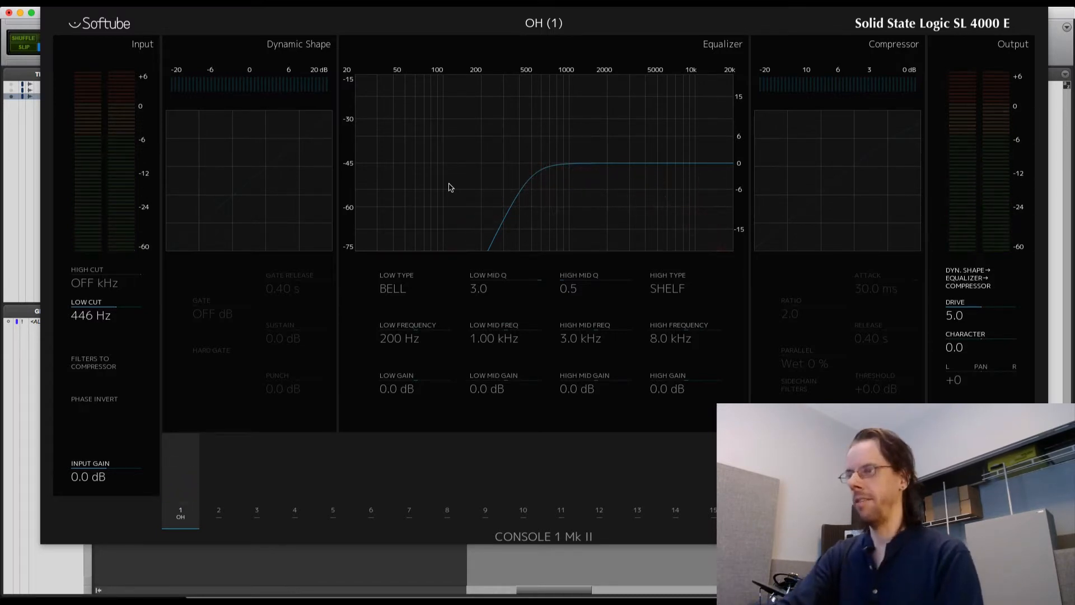
key("space")
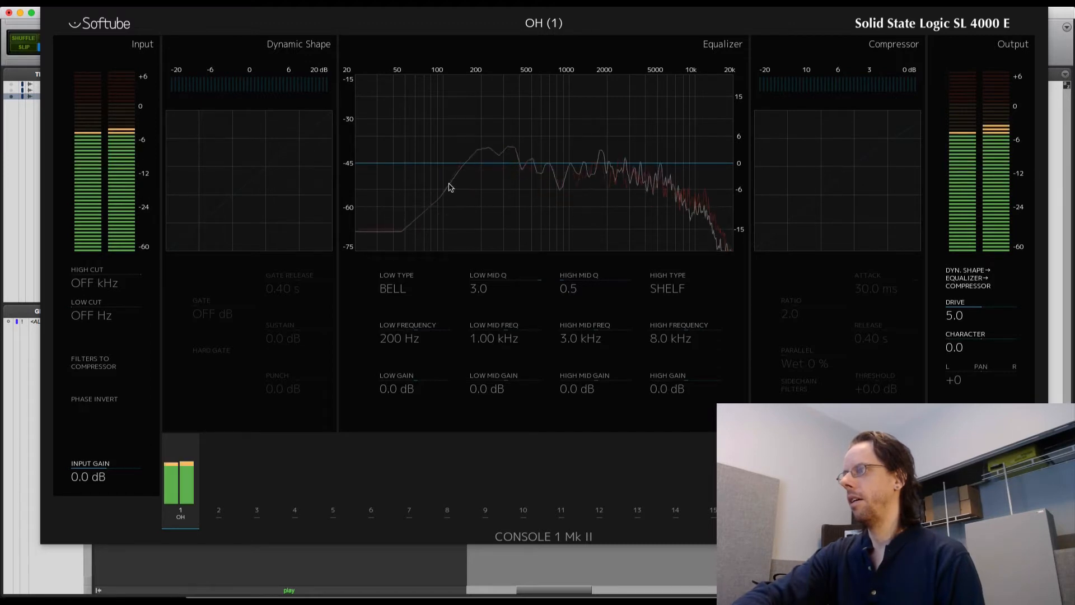
key("space")
key("space")
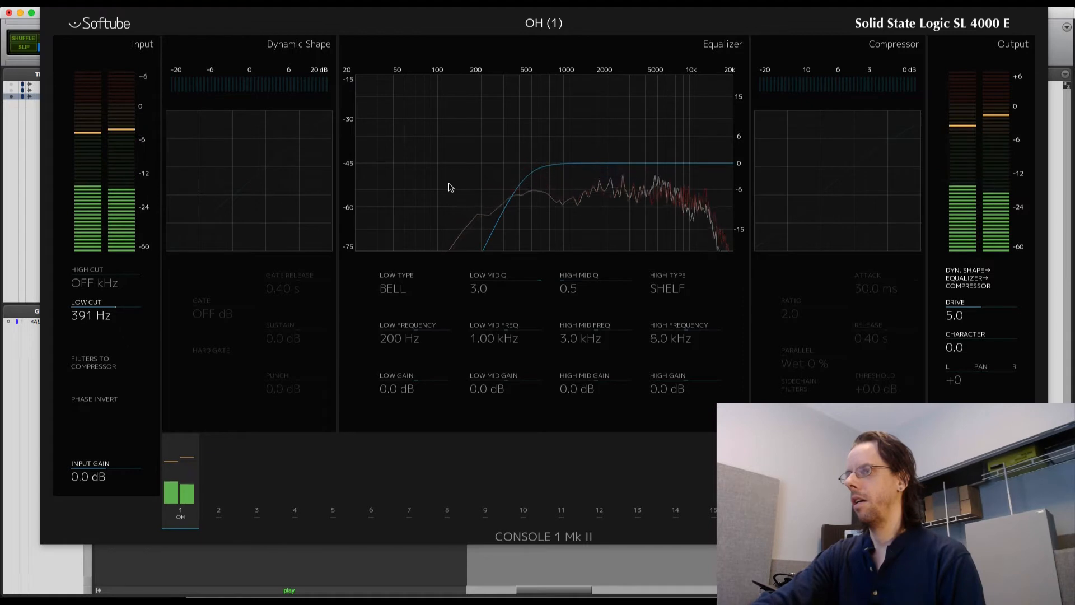
key("space")
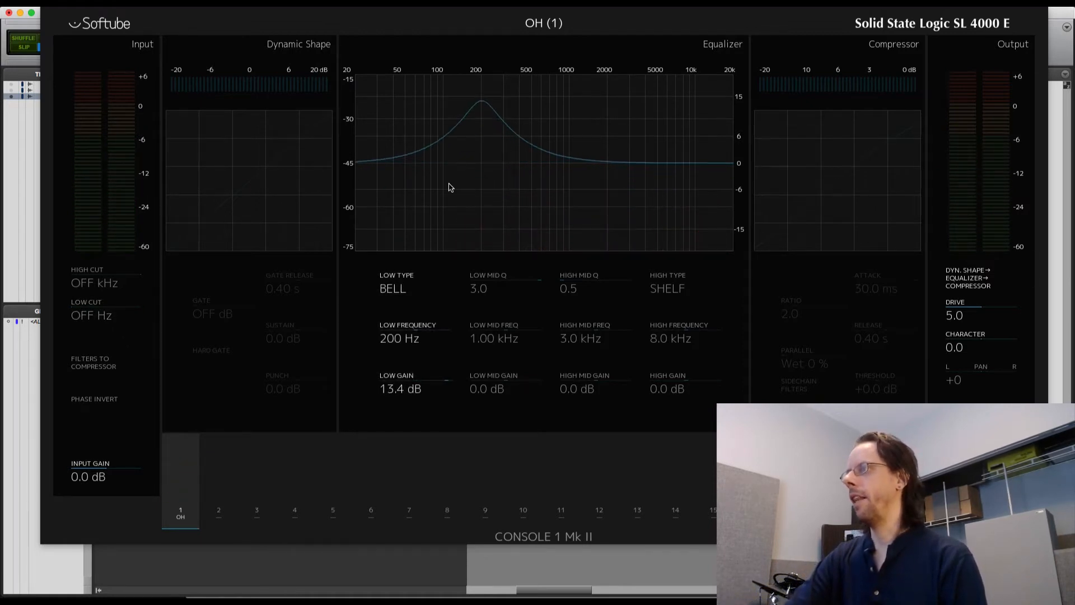
Audition the selected overhead passage while lowering the low cut to 314 Hz.
key("space")
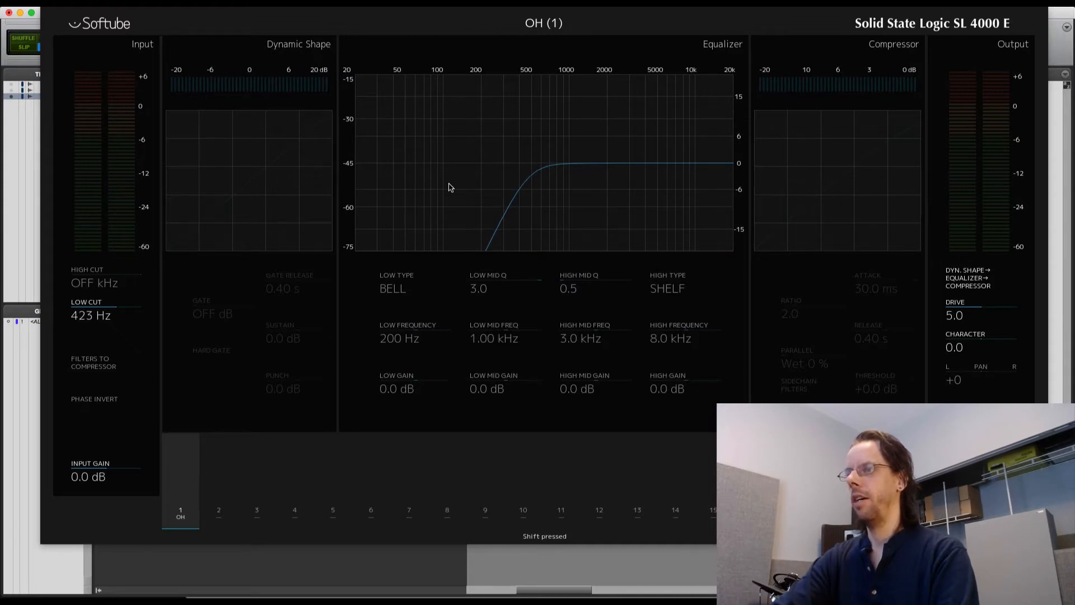
key("space")
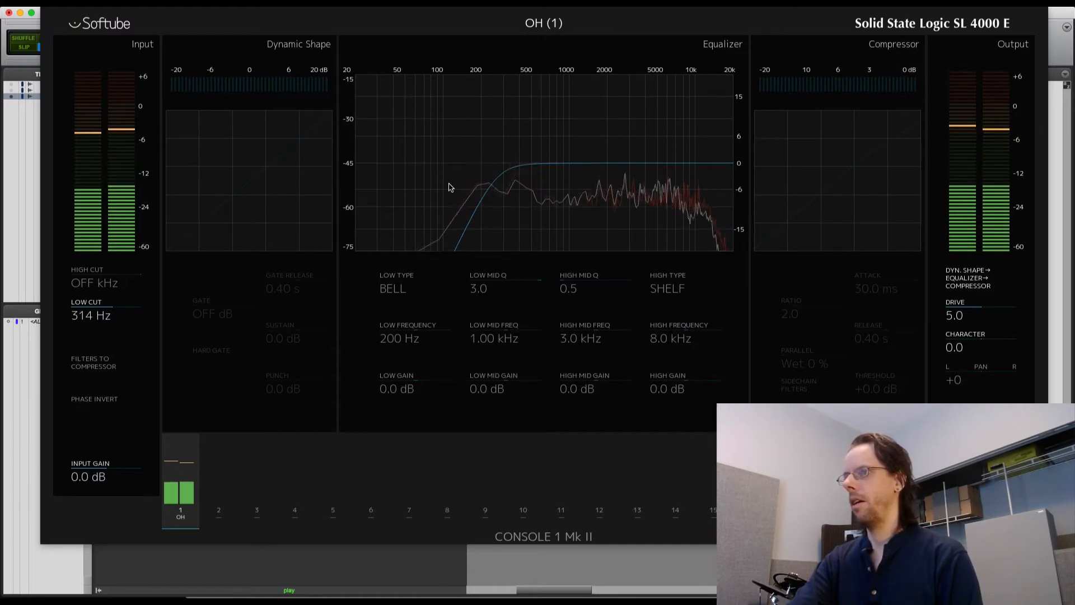
key("space")
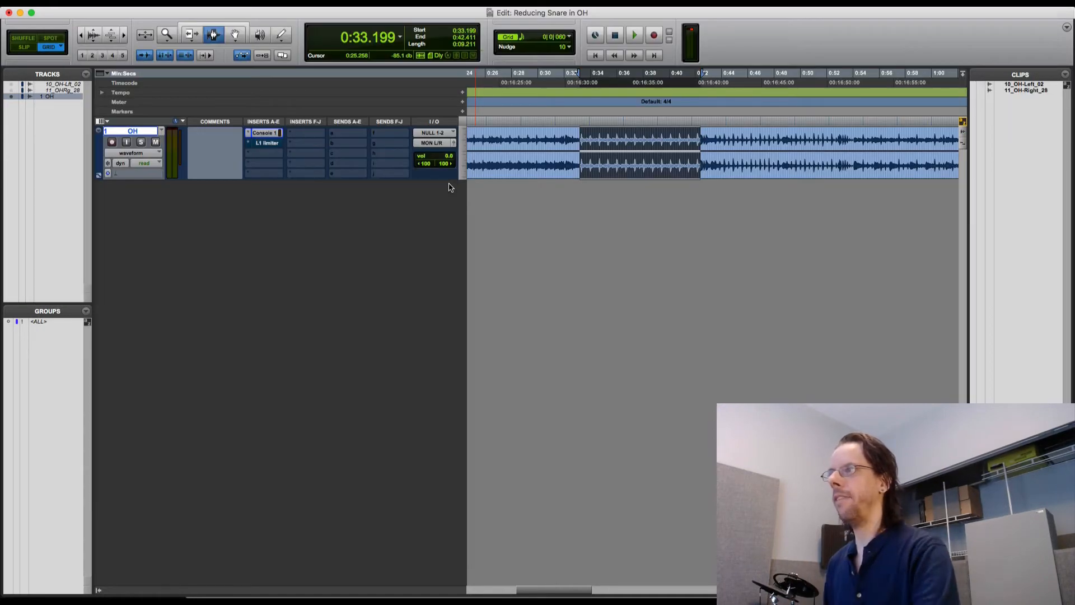
Open the overhead track's L1 limiter, reset its meters, and set the linked threshold and out ceiling to -7.0.
left_click(272, 145)
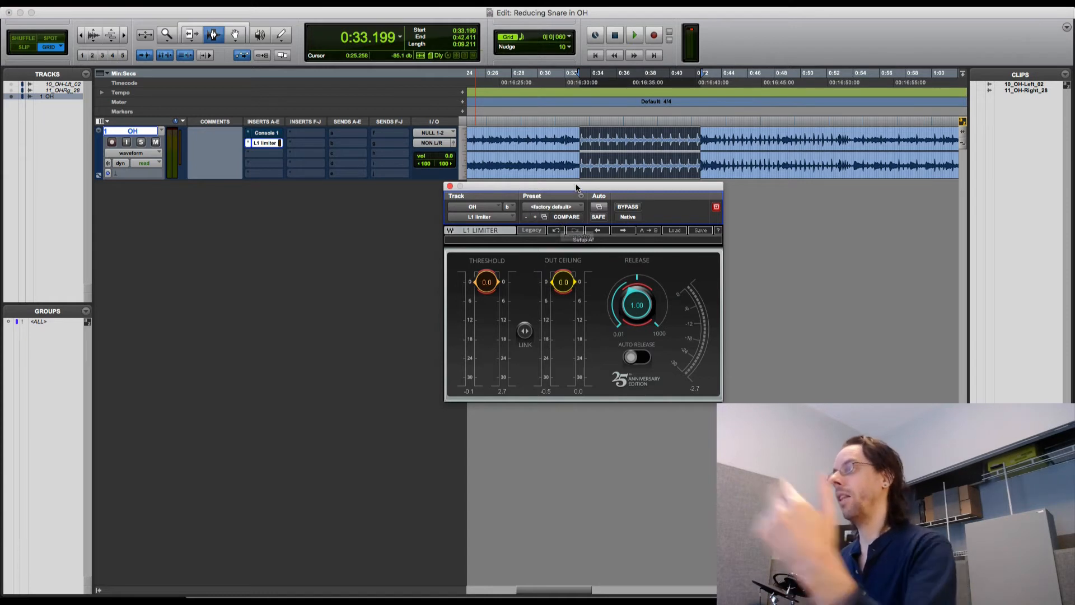
left_click_drag(578, 190, 574, 188)
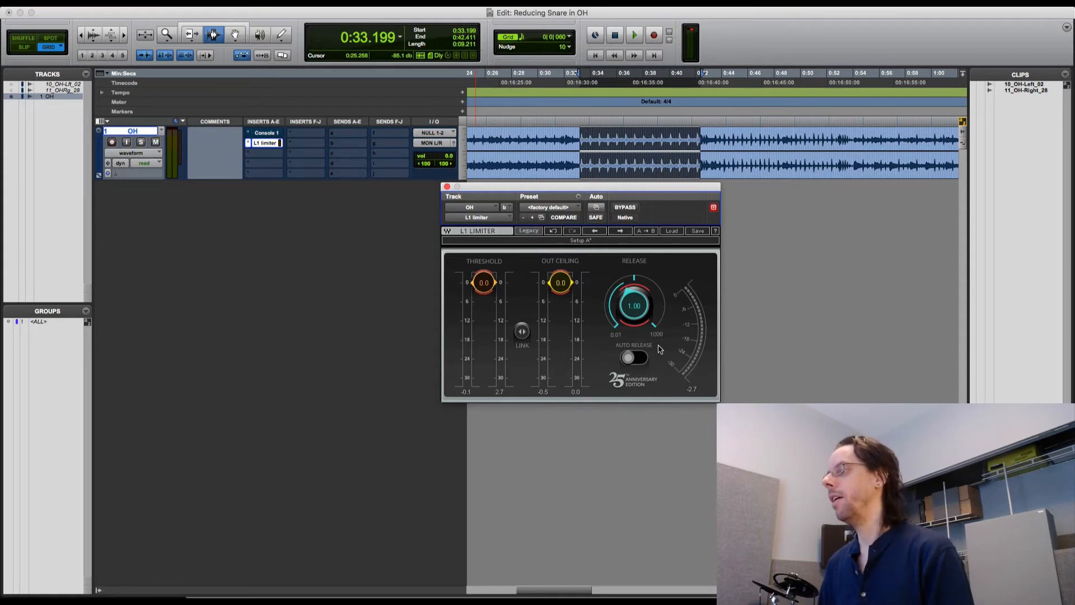
left_click(692, 389)
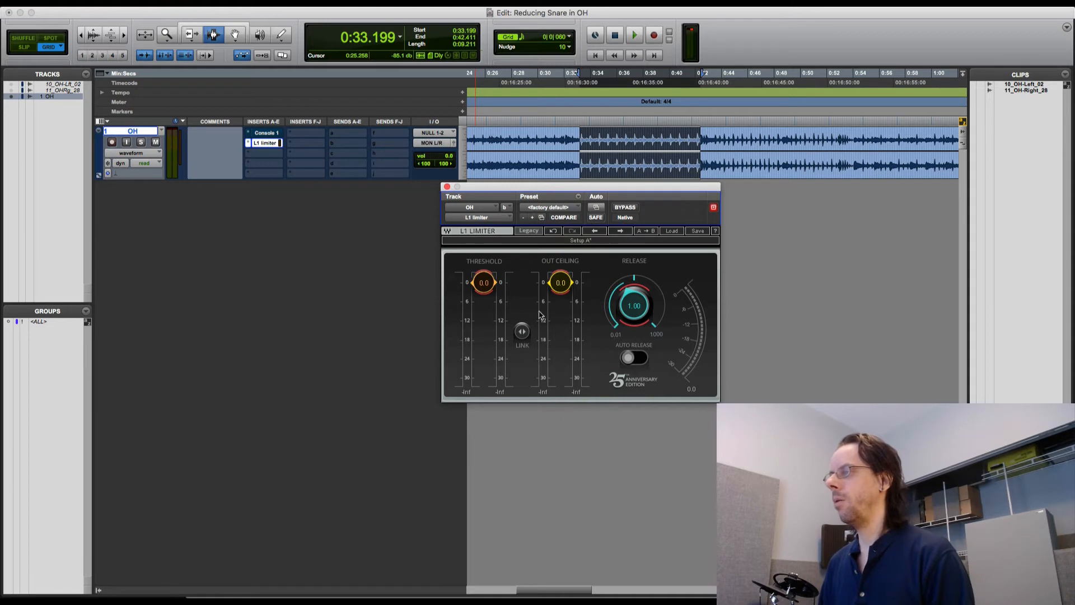
left_click_drag(484, 283, 484, 305)
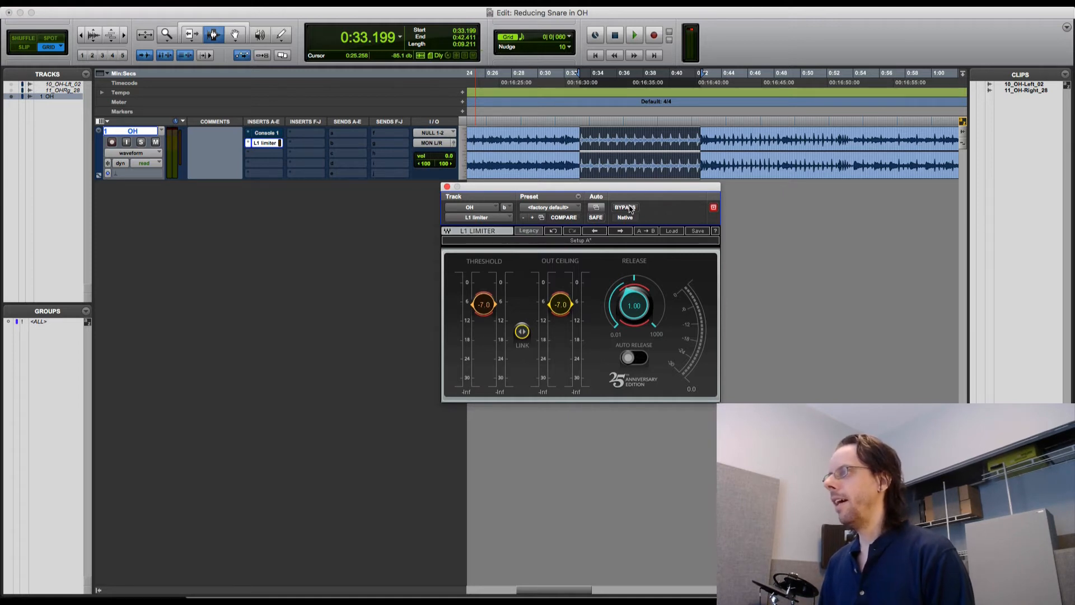
Play the selected passage and compare the limited overheads with the limiter bypassed.
key("space")
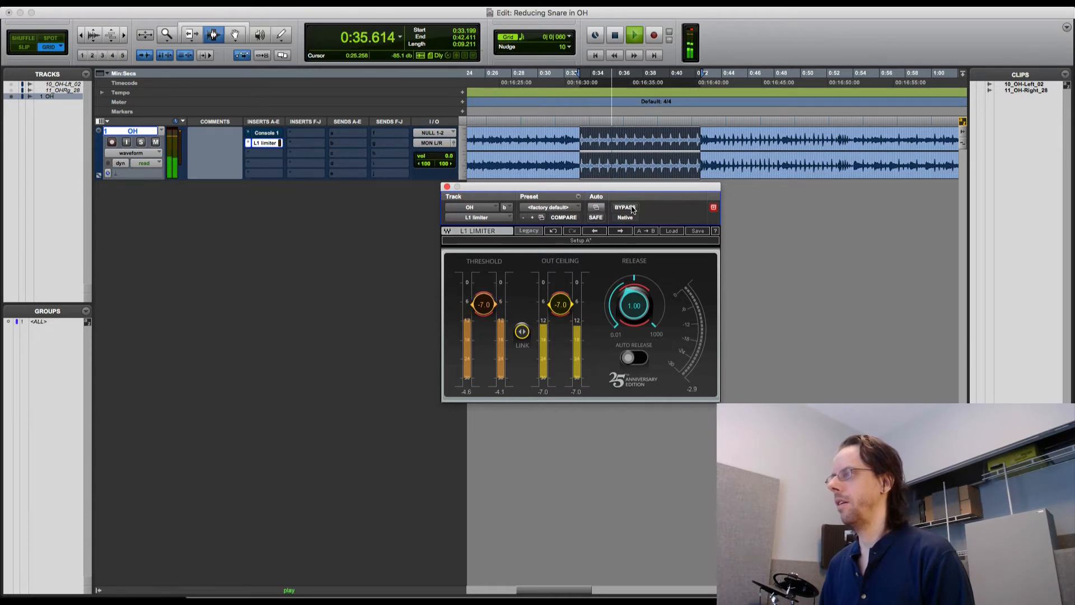
left_click(632, 209)
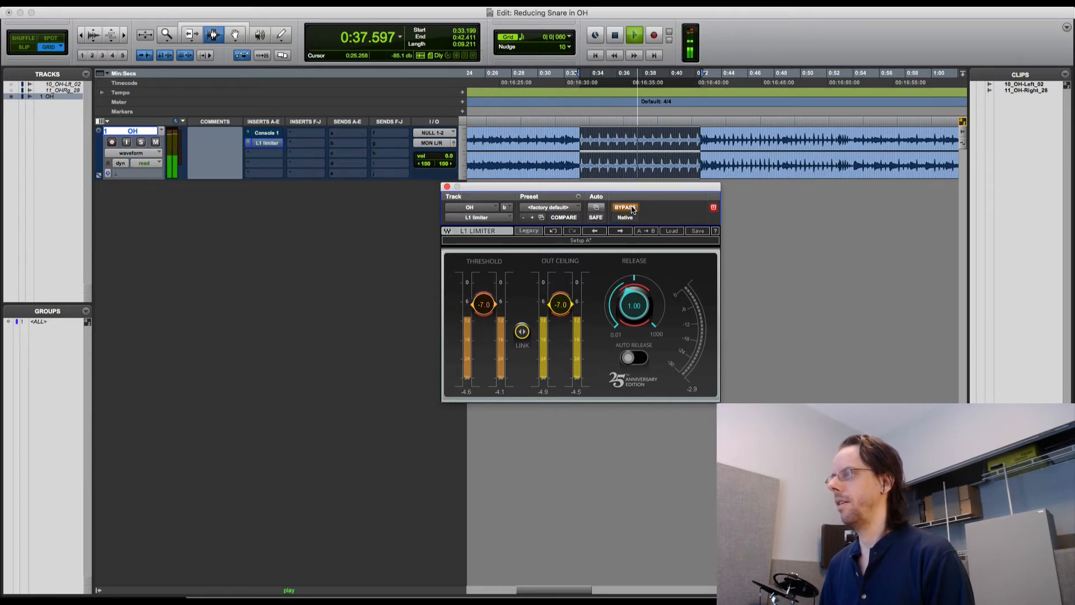
left_click(632, 209)
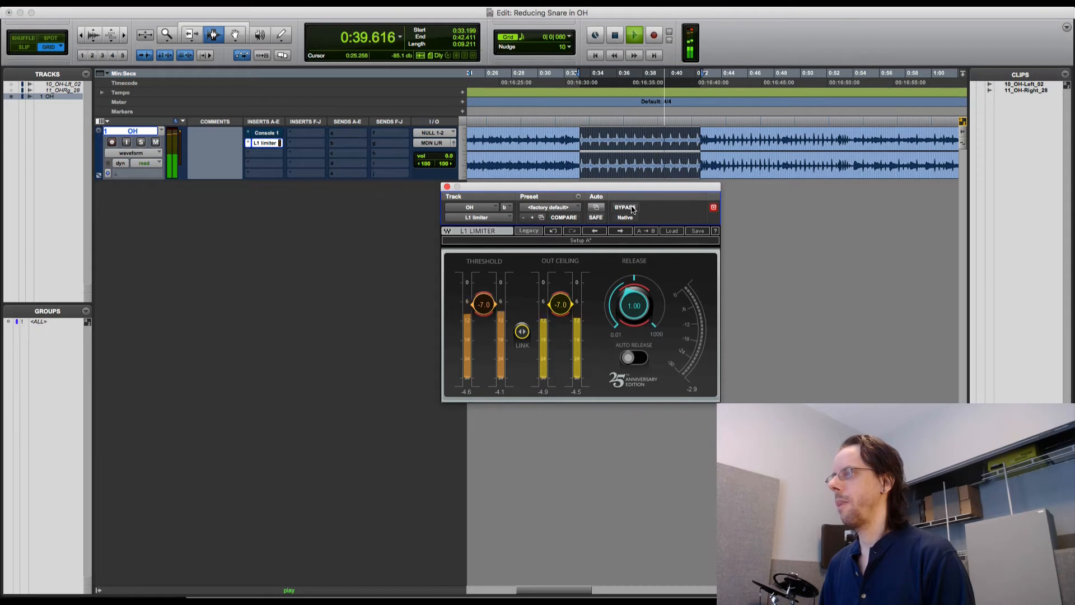
key("space")
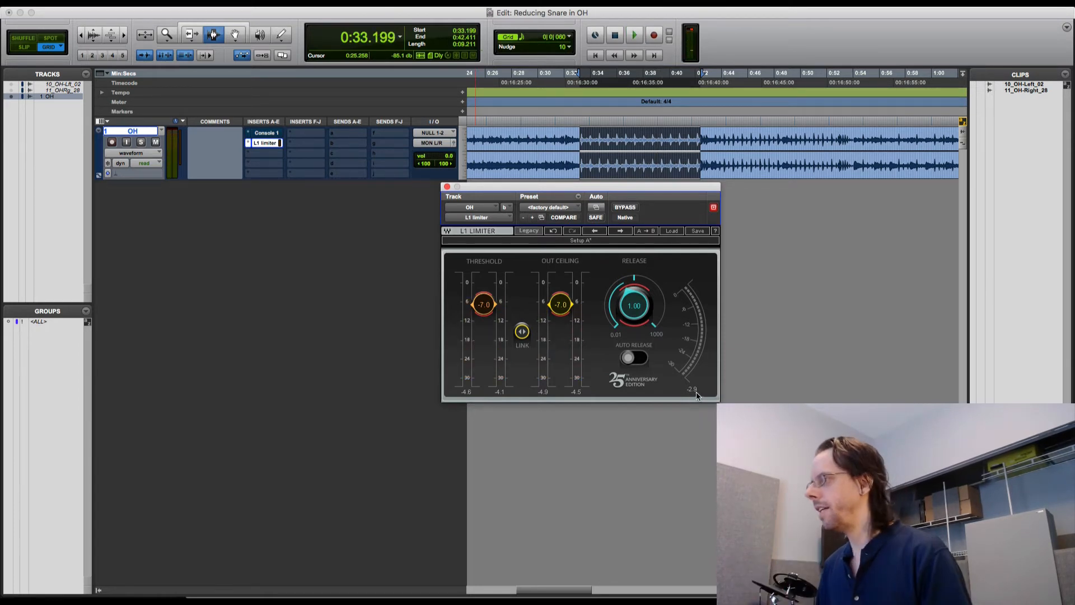
Set the limiter's linked threshold and out ceiling to -10.0 and compare the limited and bypassed sound during playback.
left_click_drag(522, 331, 522, 342)
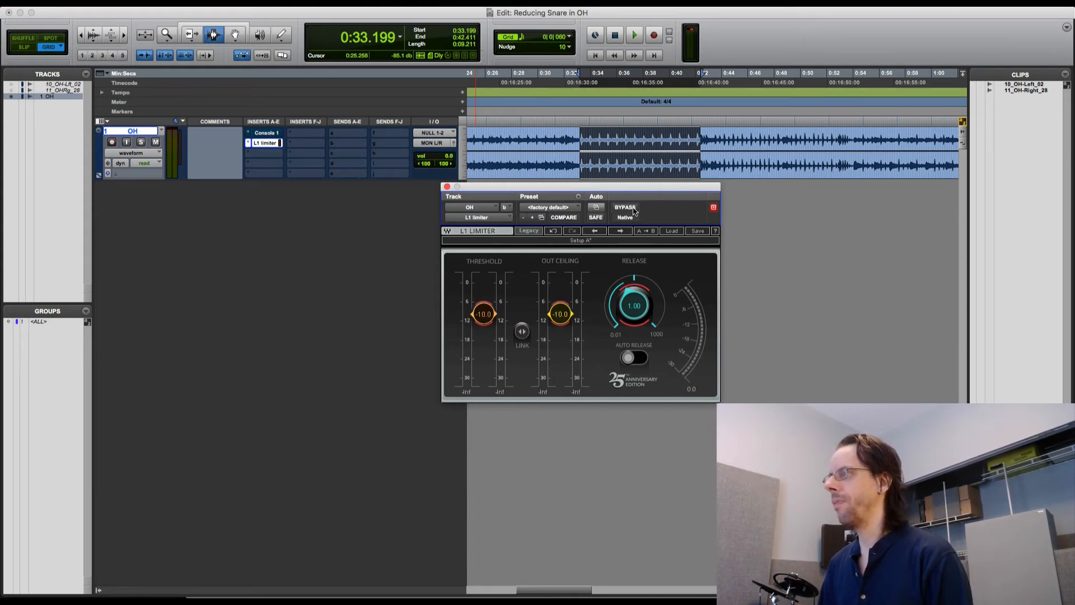
key("space")
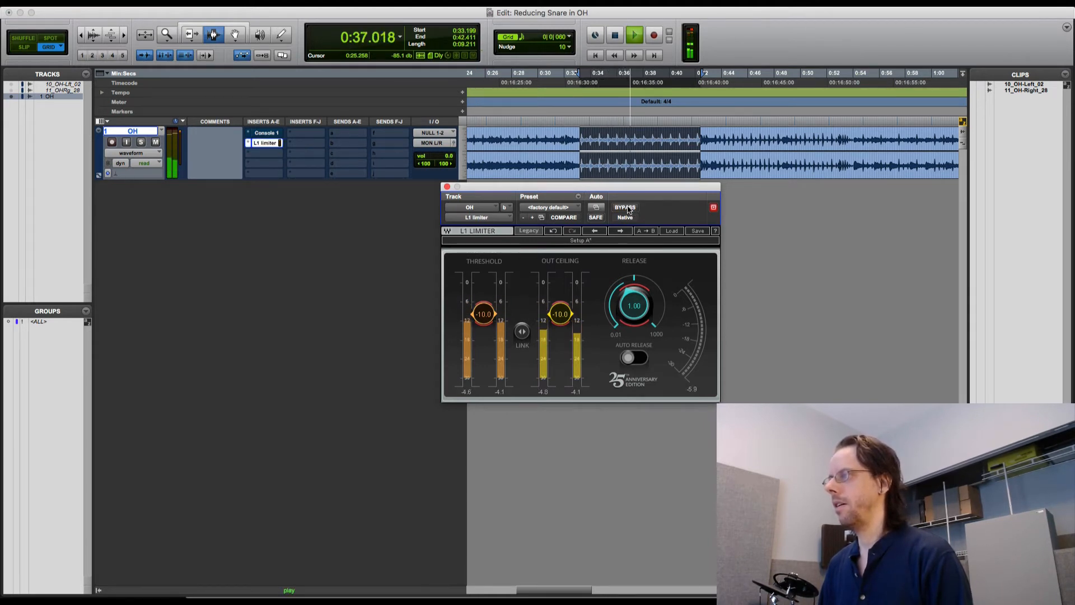
left_click(626, 208)
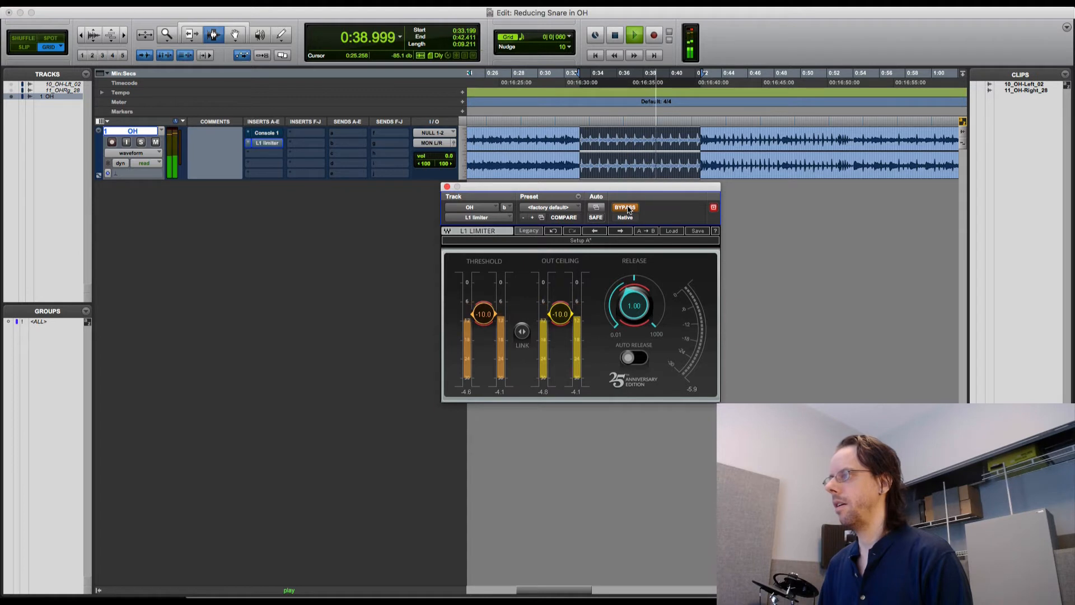
key("space")
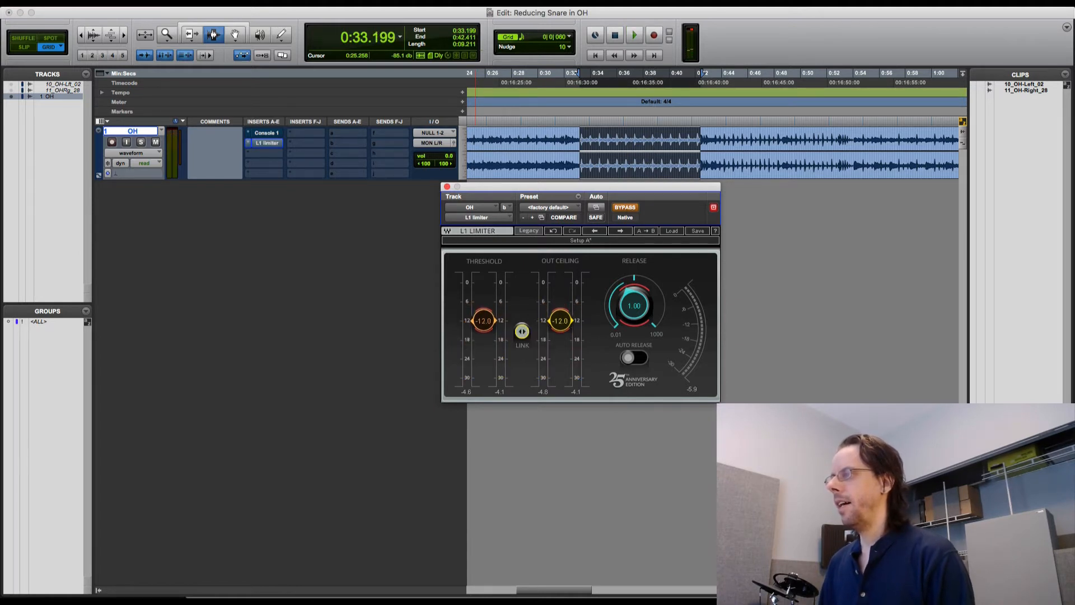
Reactivate the limiter with threshold and out ceiling at -12.0 and alternate bypass during playback, leaving the limiter active.
left_click(629, 209)
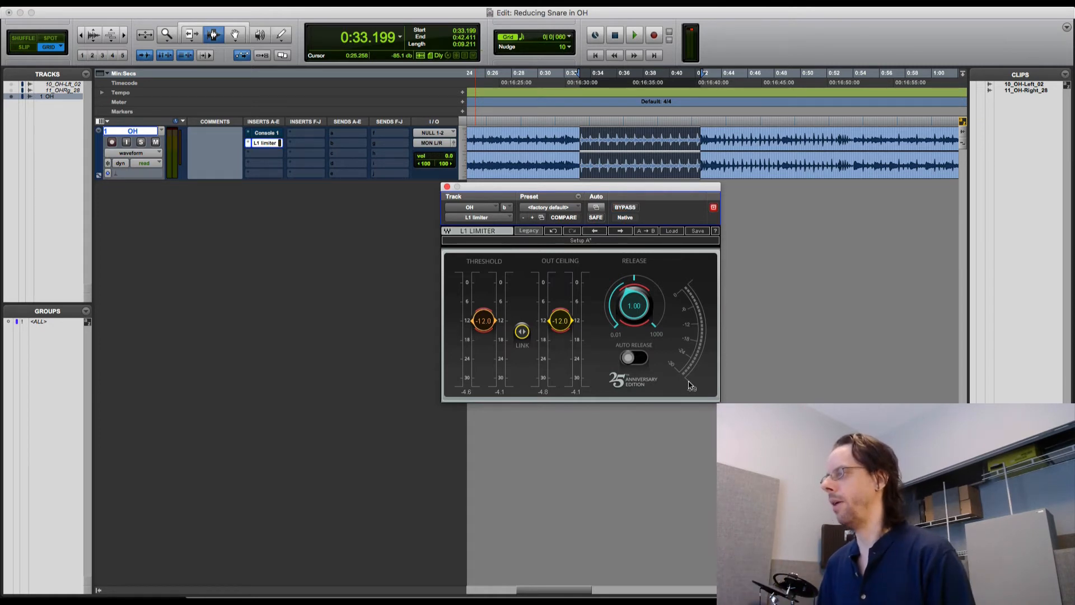
key("space")
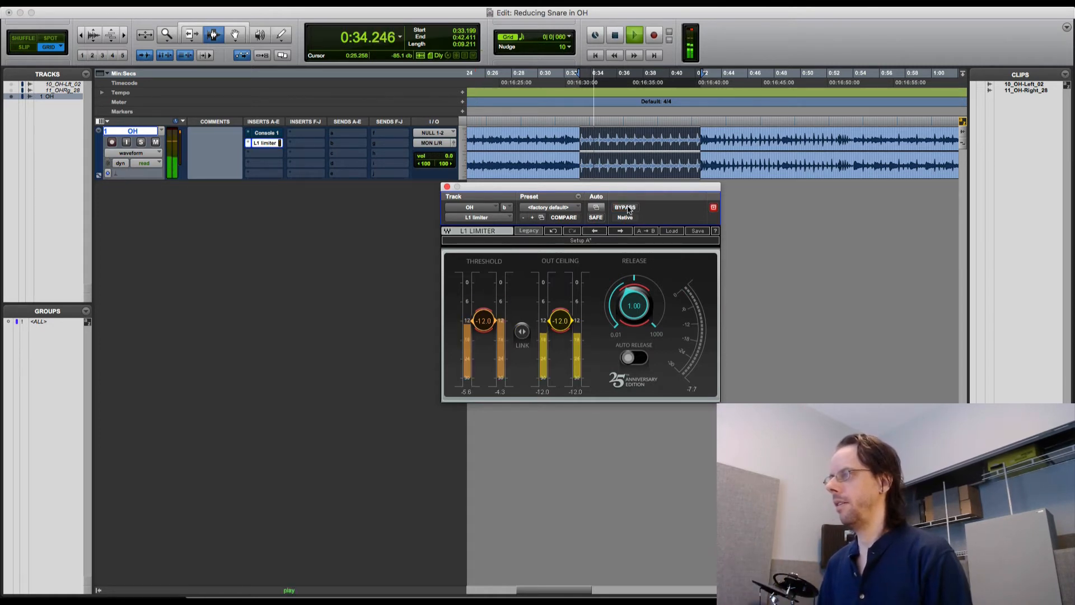
left_click(629, 208)
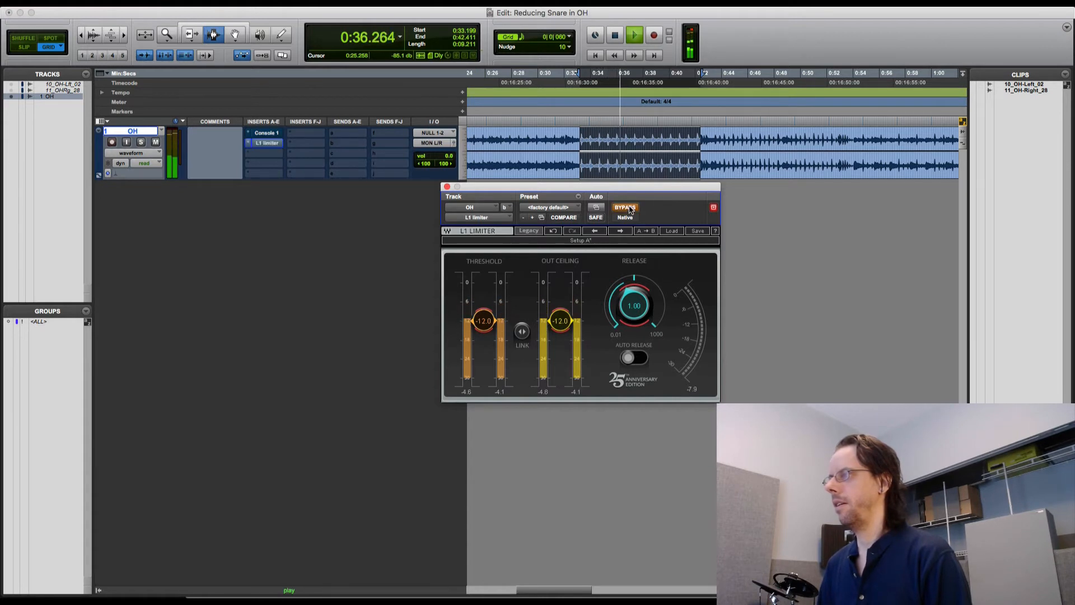
left_click(629, 207)
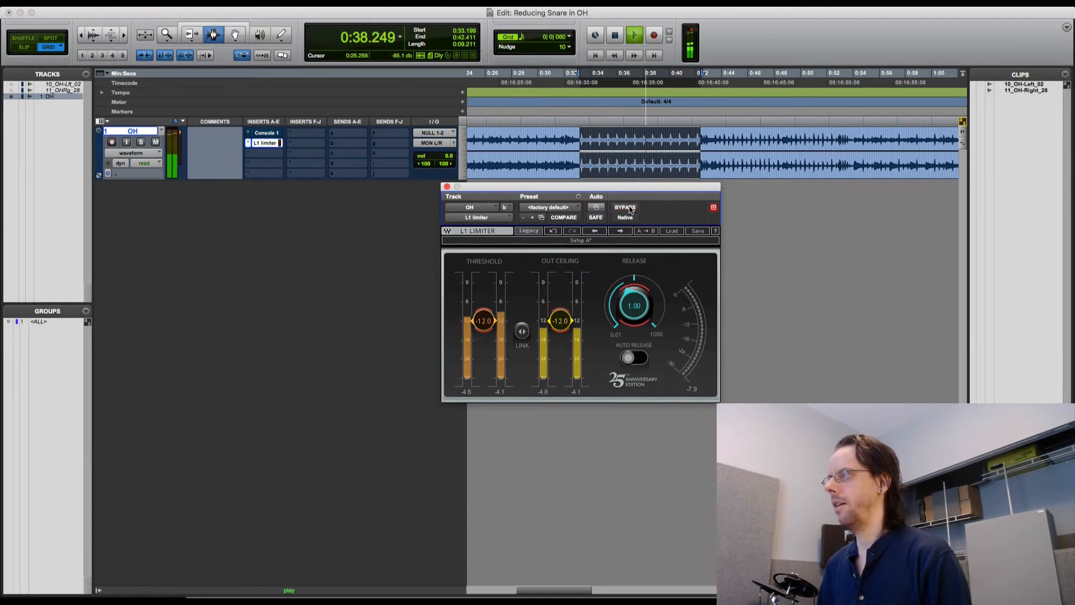
left_click(629, 208)
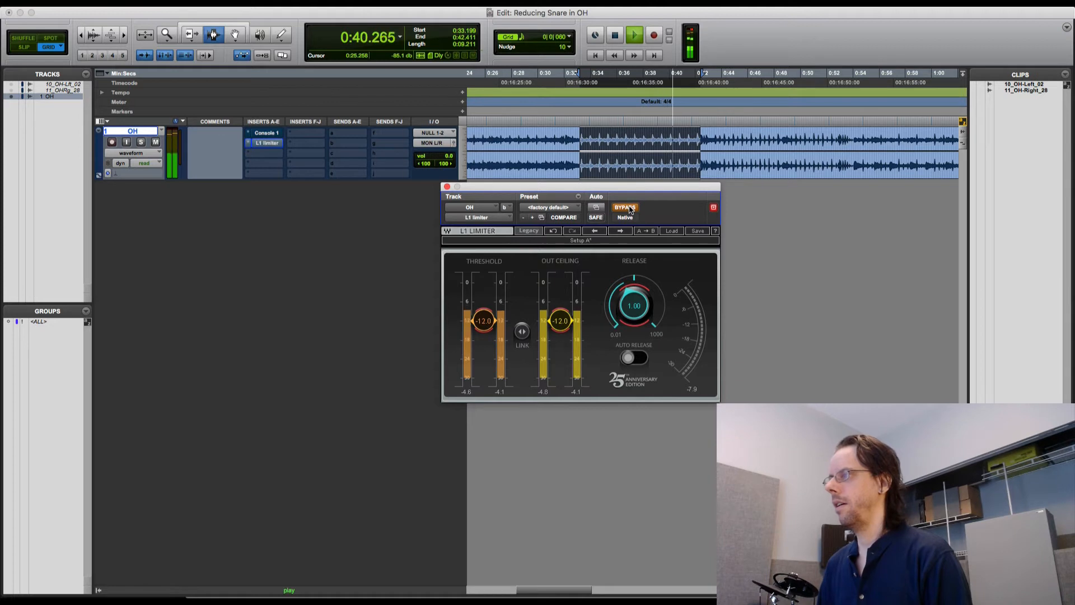
key("space")
left_click(625, 207)
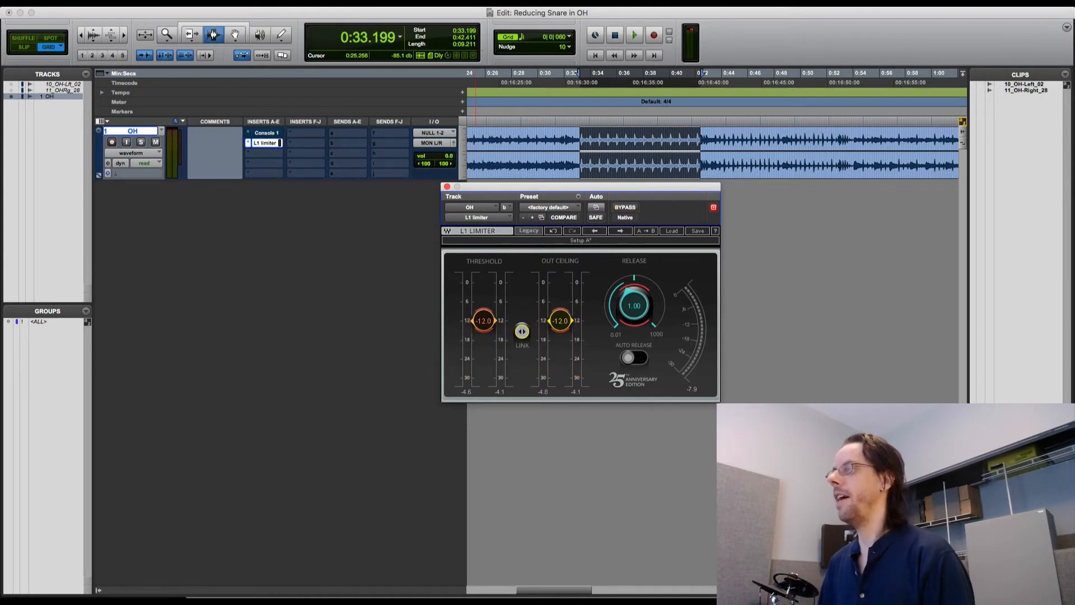
Play the passage while lowering the limiter's linked threshold and out ceiling to the extreme setting of -29.6.
key("space")
left_click_drag(483, 320, 484, 377)
key("space")
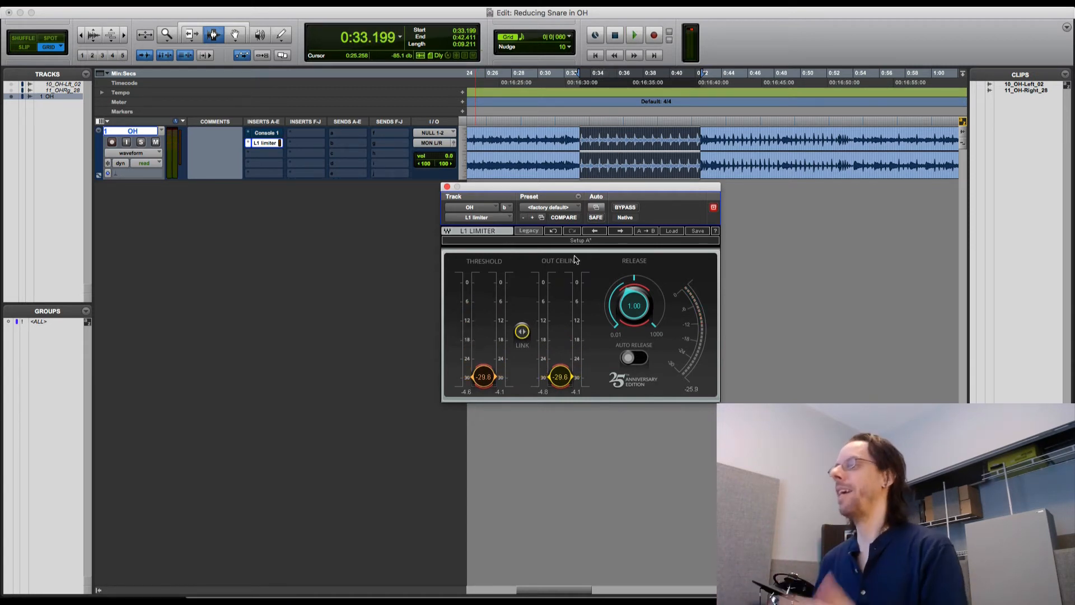
Set the linked threshold and out ceiling to -26.6 and compare the heavily limited overheads with the bypassed signal.
left_click_drag(522, 334, 521, 324)
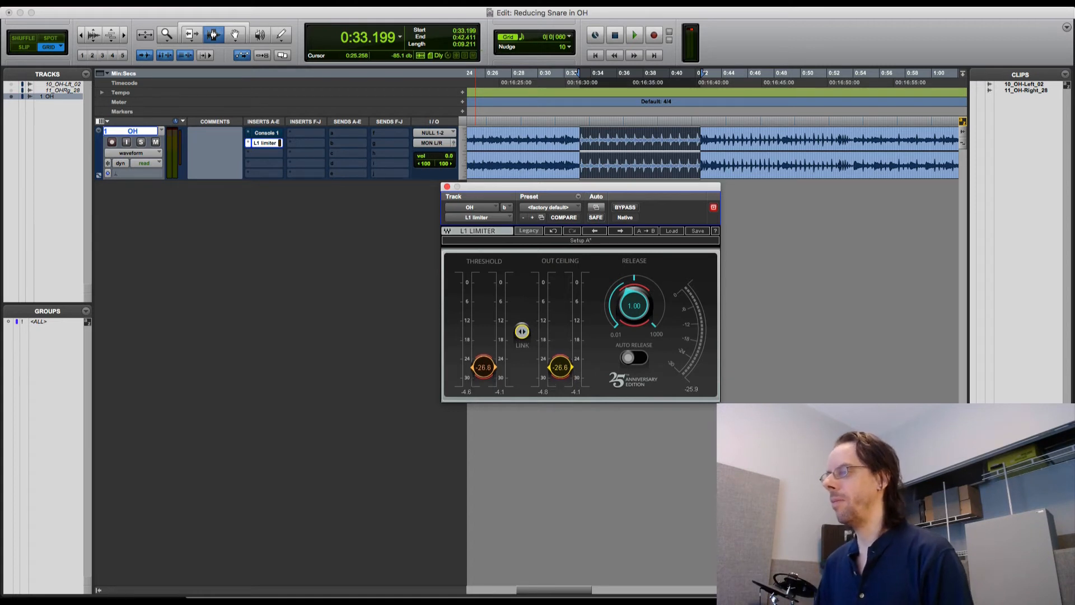
key("space")
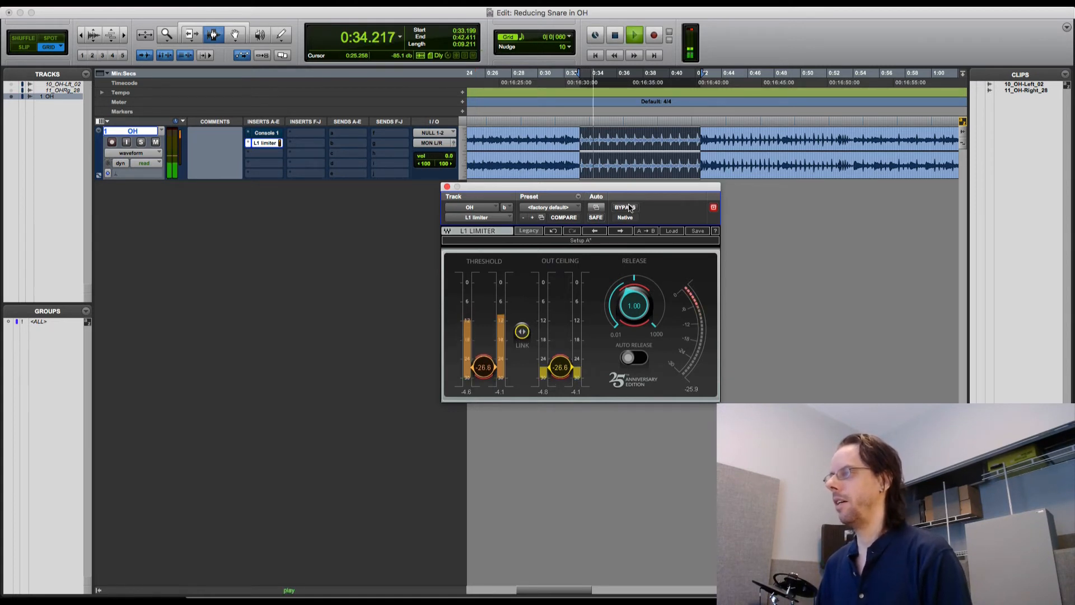
left_click(629, 208)
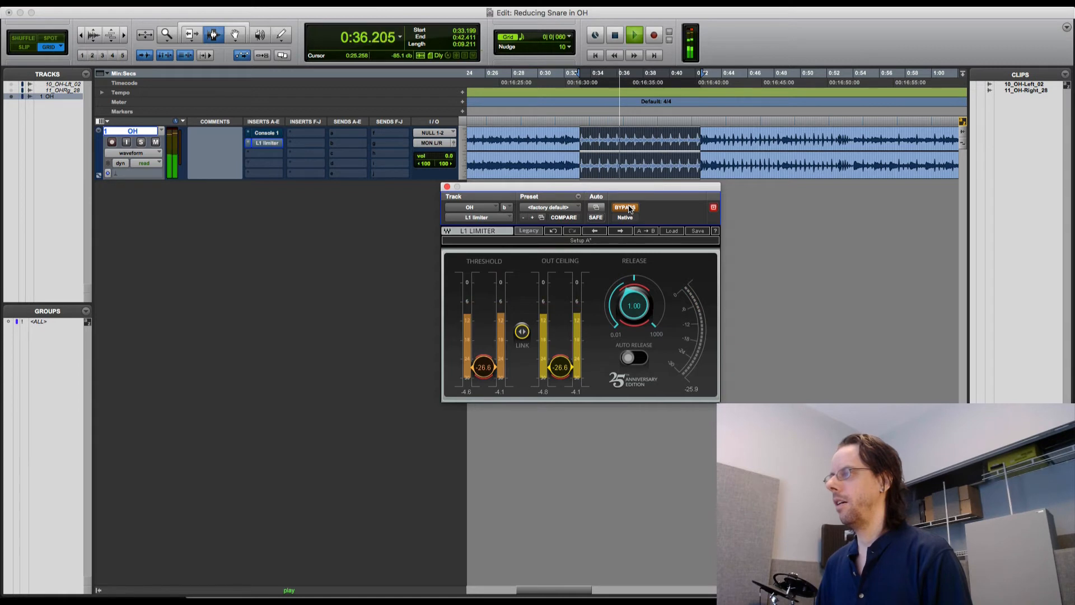
left_click(627, 210)
key("space")
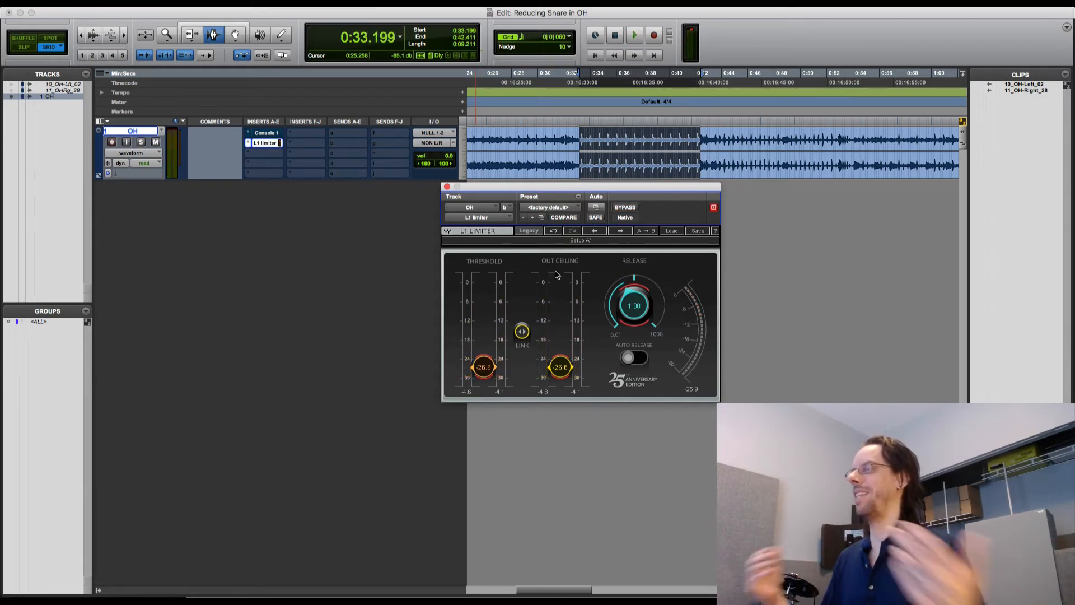
Set the limiter's linked threshold and out ceiling to -12.0.
left_click_drag(484, 368, 483, 319)
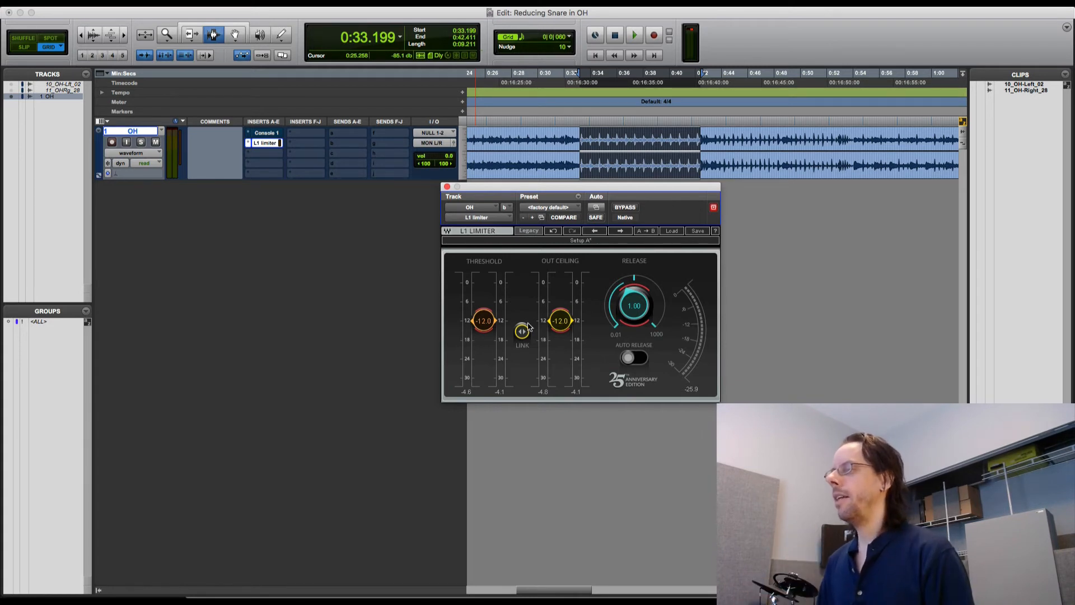
Set the limiter's linked threshold and out ceiling to -10.0 and compare the limited overheads with the bypassed signal during playback.
left_click_drag(528, 326, 528, 319)
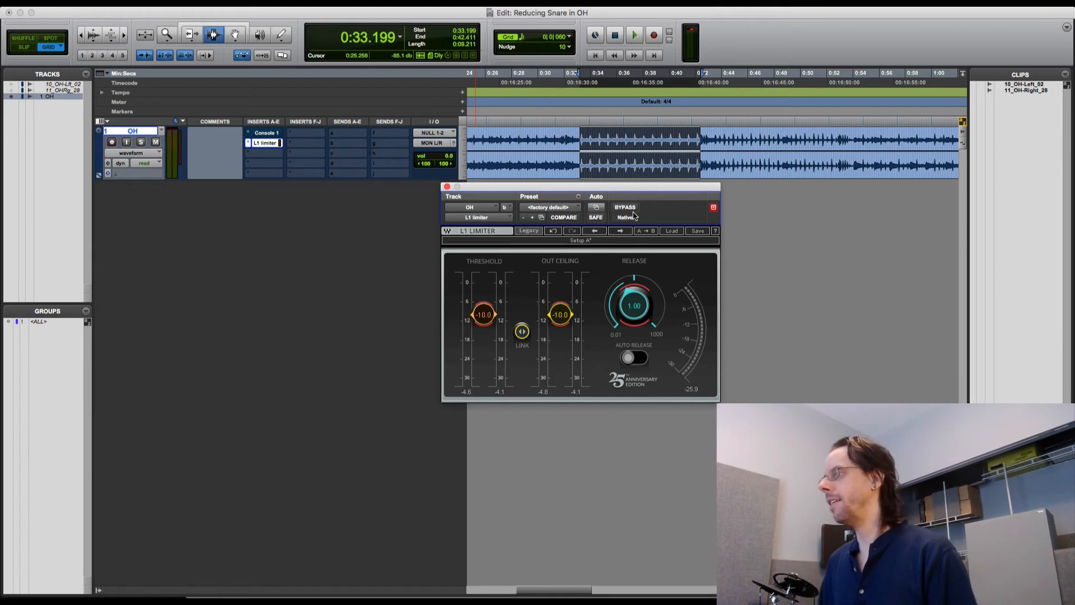
key("space")
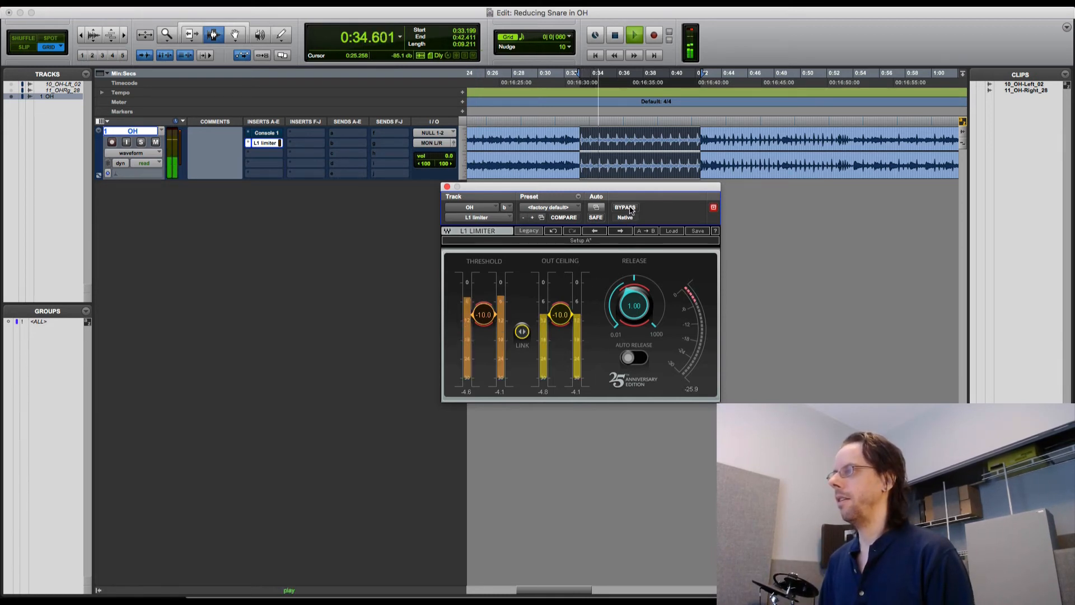
left_click(631, 208)
left_click(631, 208)
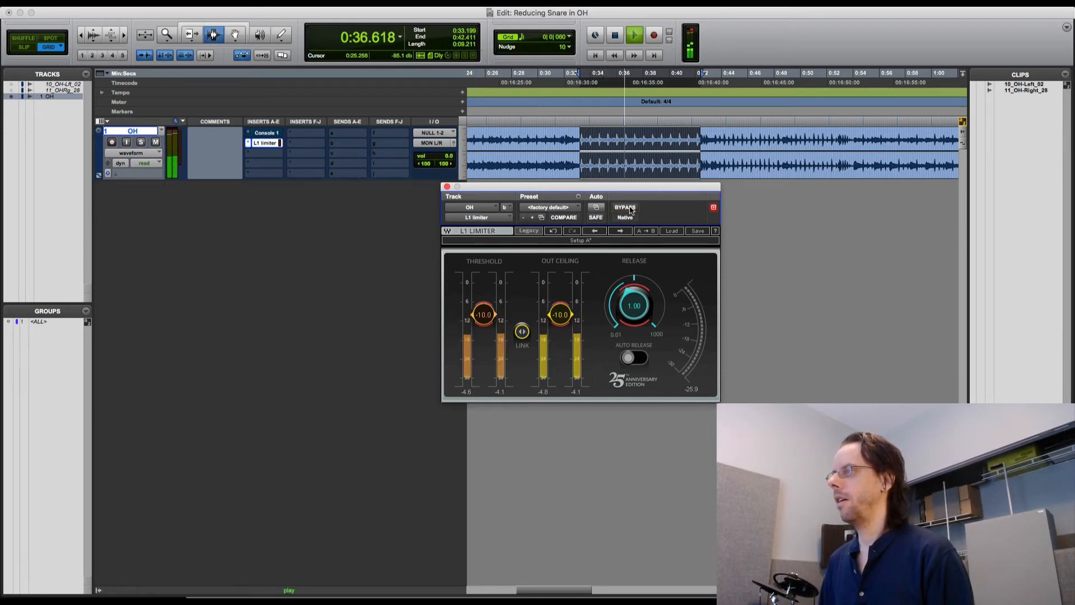
left_click(631, 209)
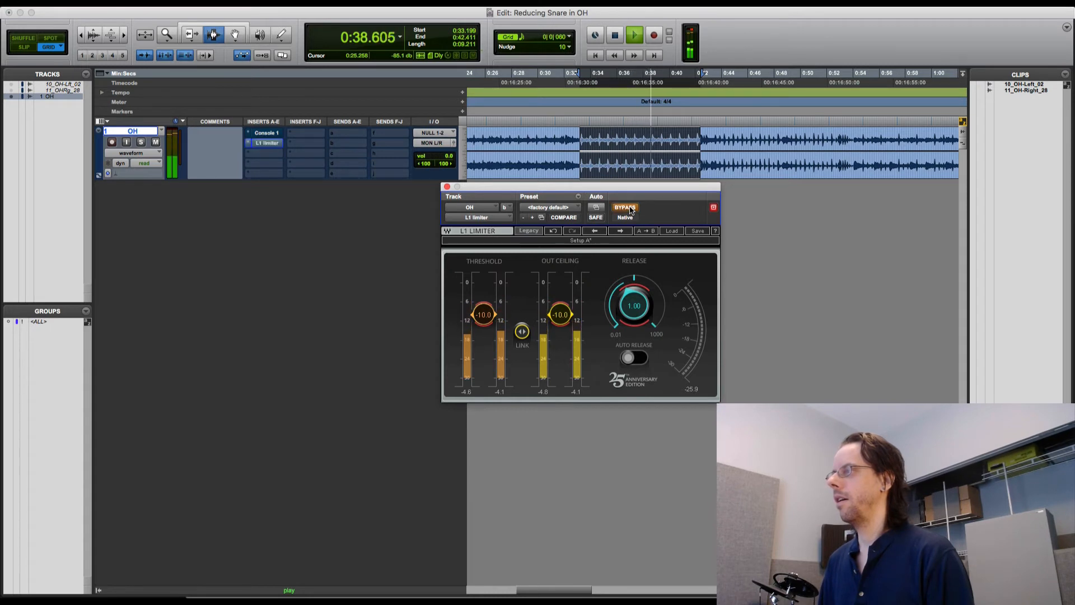
left_click(630, 208)
key("space")
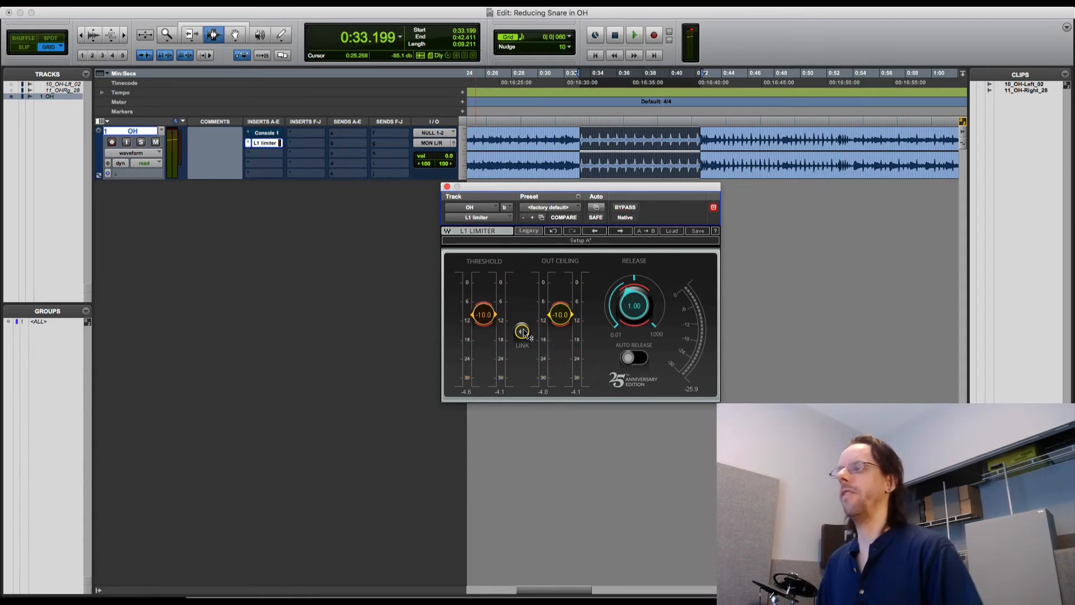
Lower the limiter's linked threshold and out ceiling to -14.0 and play the passage, switching bypass on and off to compare.
left_click_drag(560, 314, 560, 318)
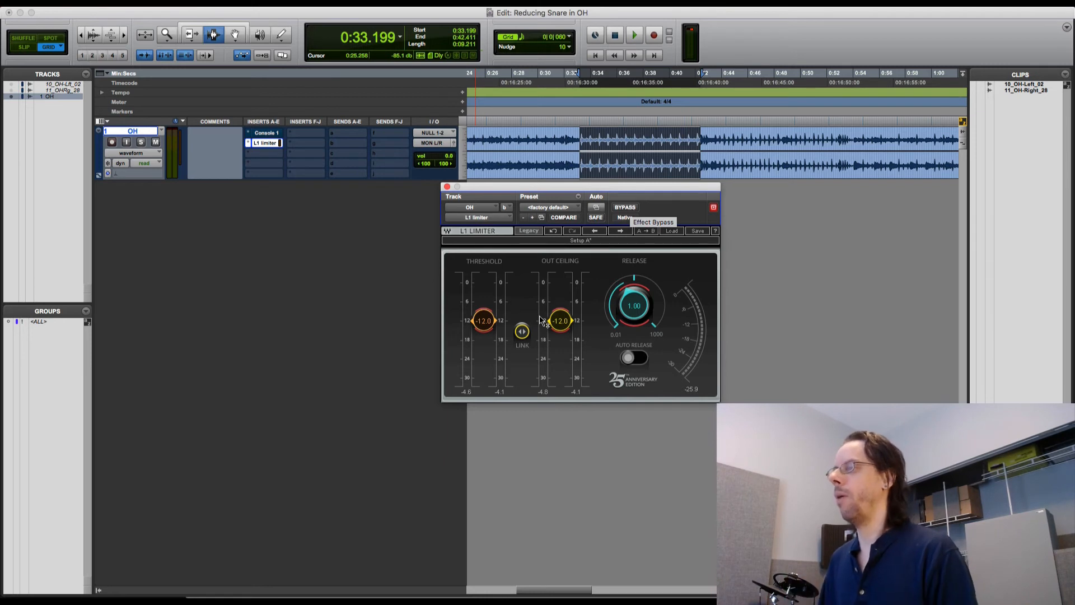
left_click_drag(483, 326, 483, 328)
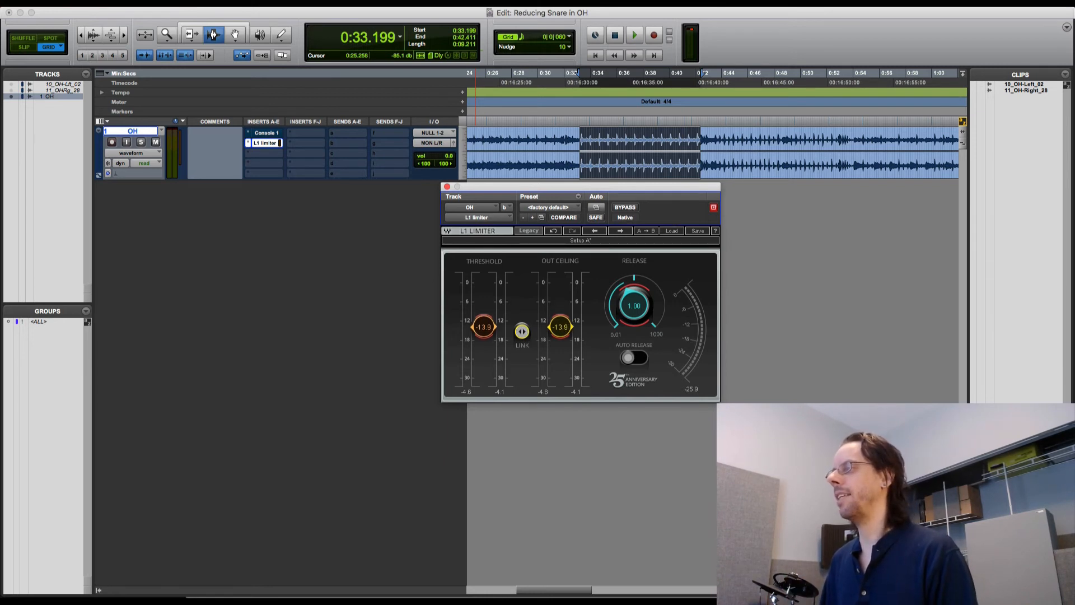
key("space")
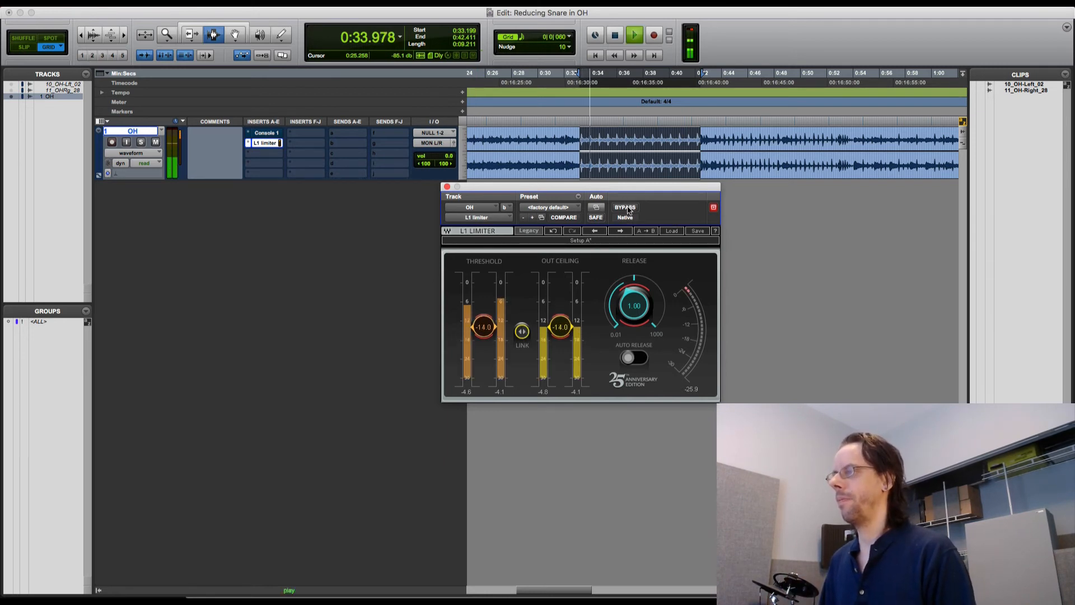
left_click(625, 207)
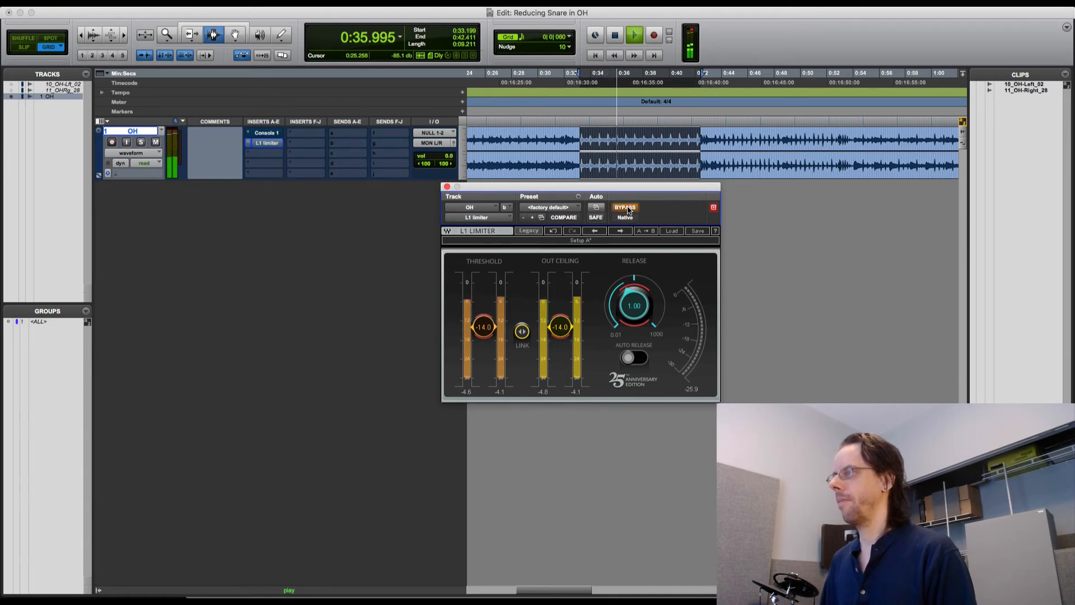
left_click(626, 207)
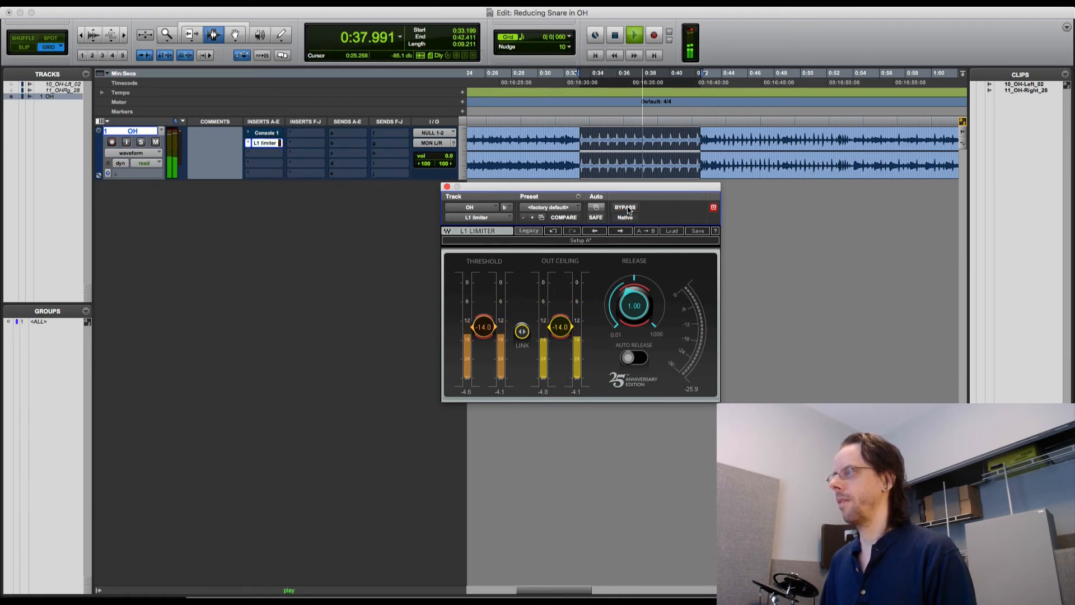
key("space")
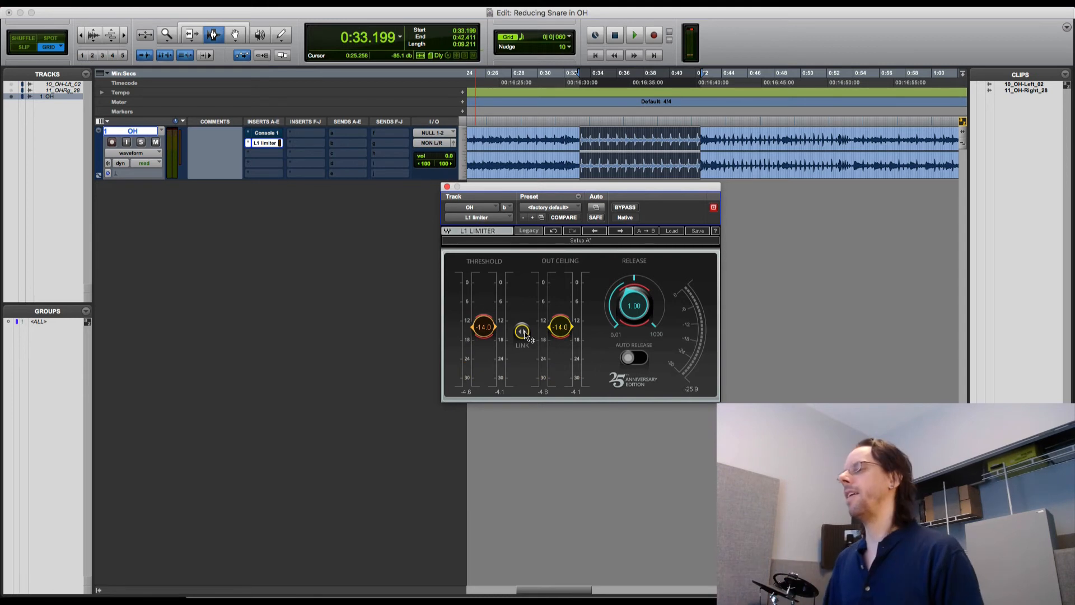
Return the limiter's linked threshold and out ceiling to -12.0 and play the selected passage with the limiter active.
left_click_drag(560, 327, 560, 320)
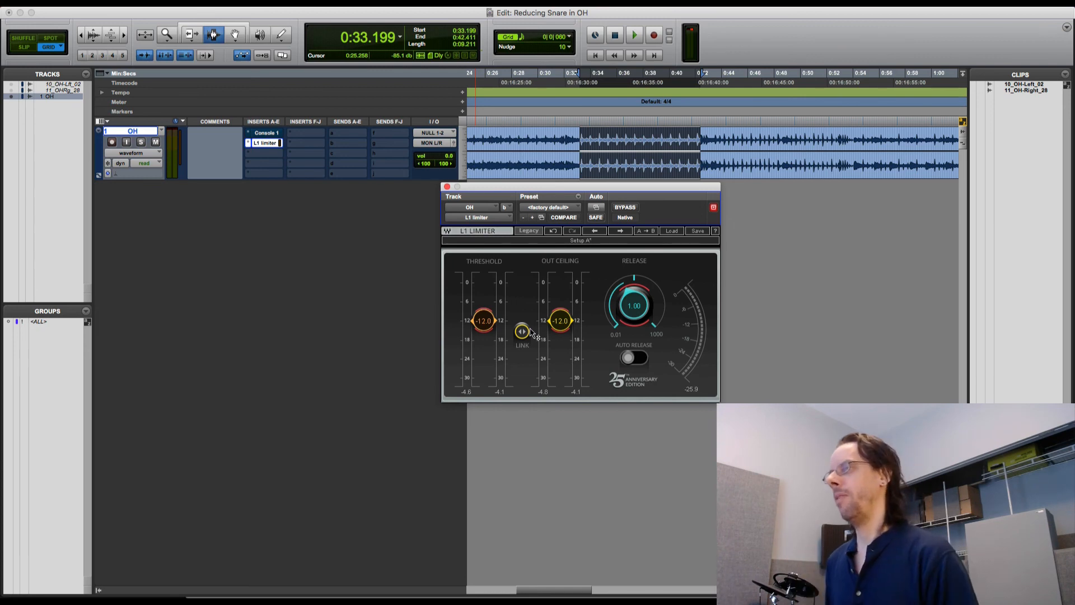
key("space")
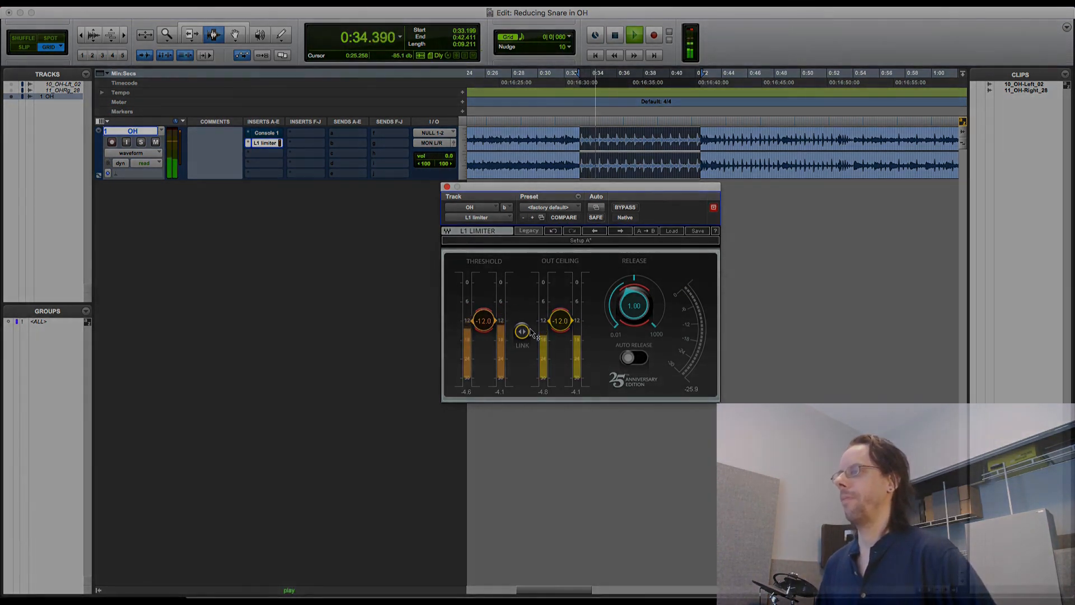